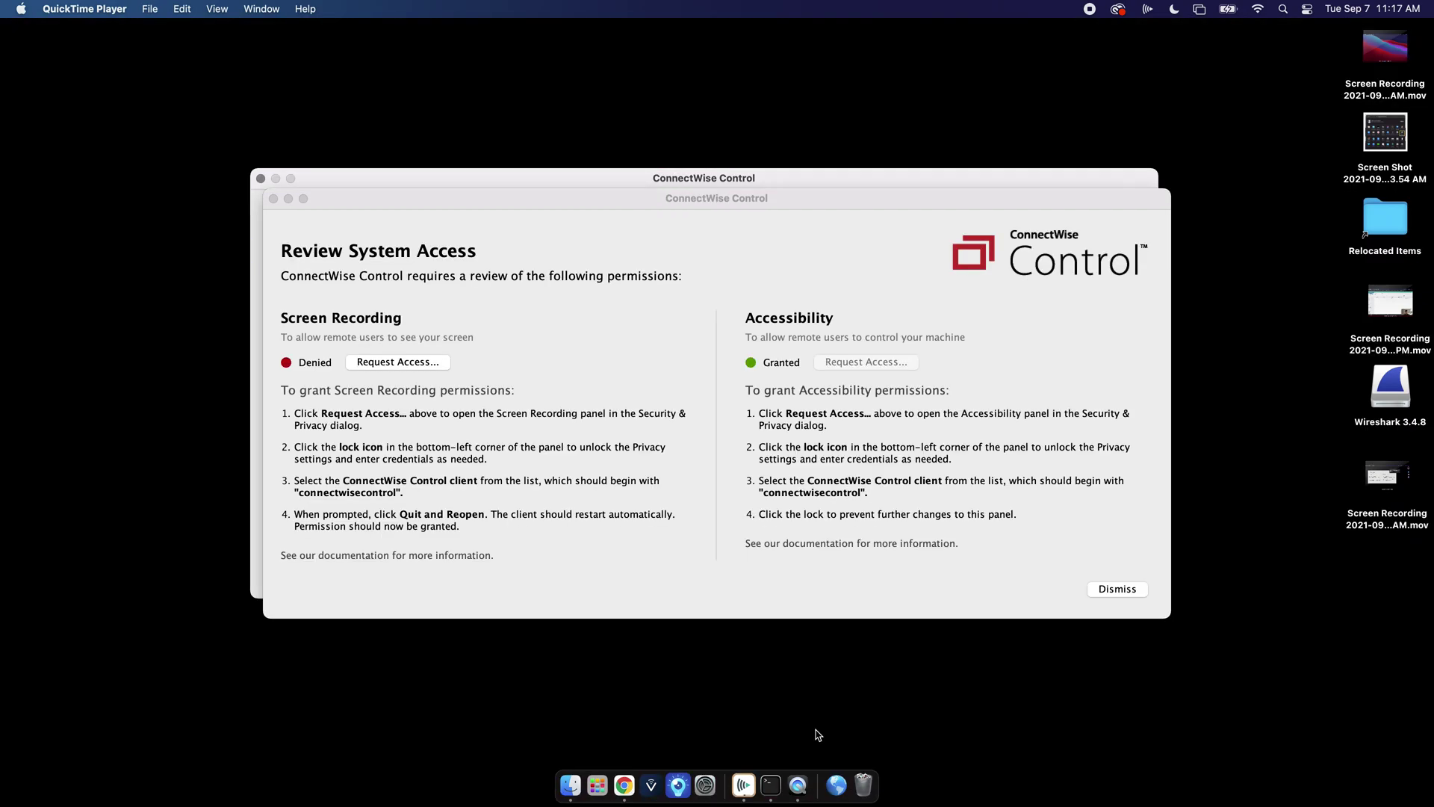
Step: Close the duplicate Review System Access window and request Screen Recording access for ConnectWise Control
left_click(273, 199)
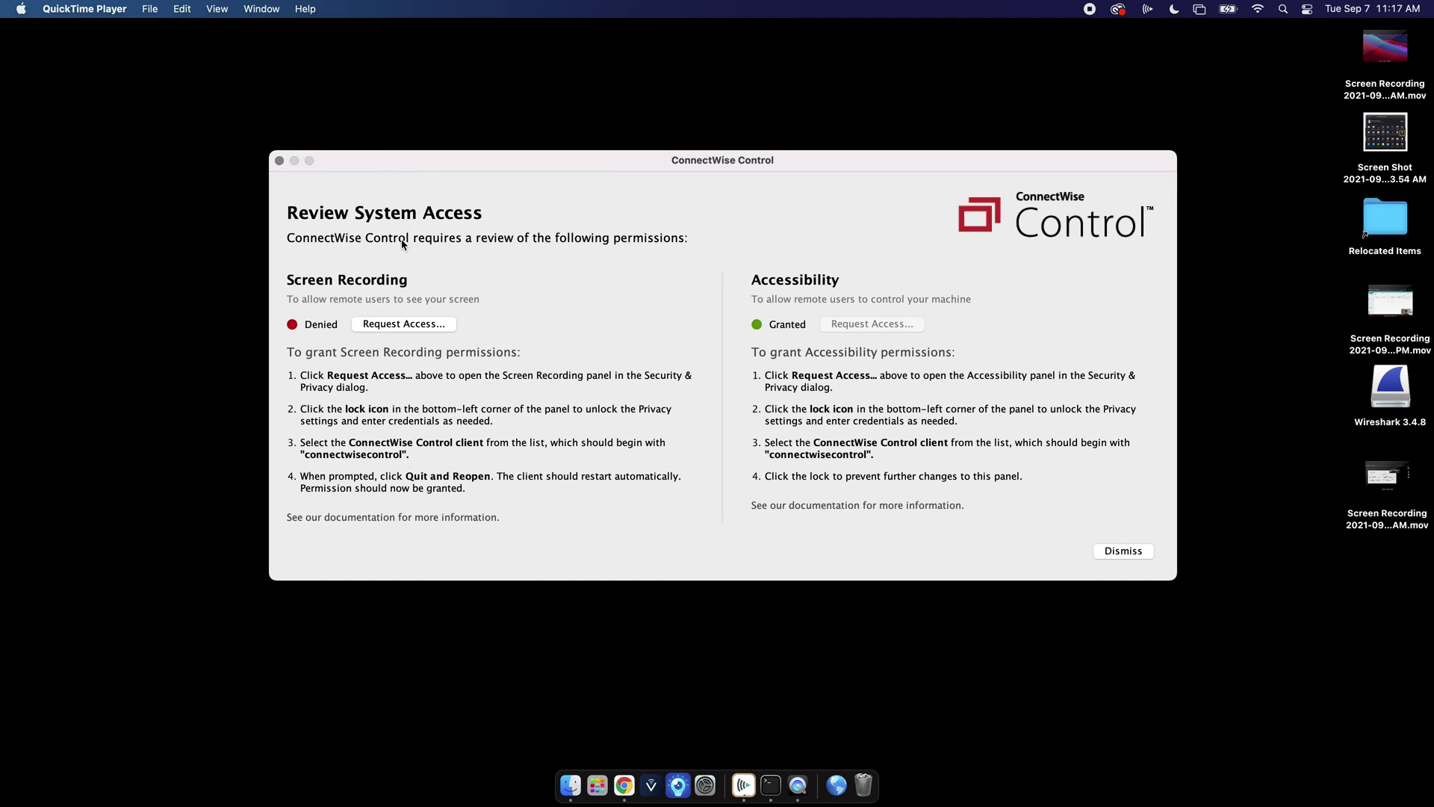
left_click(403, 333)
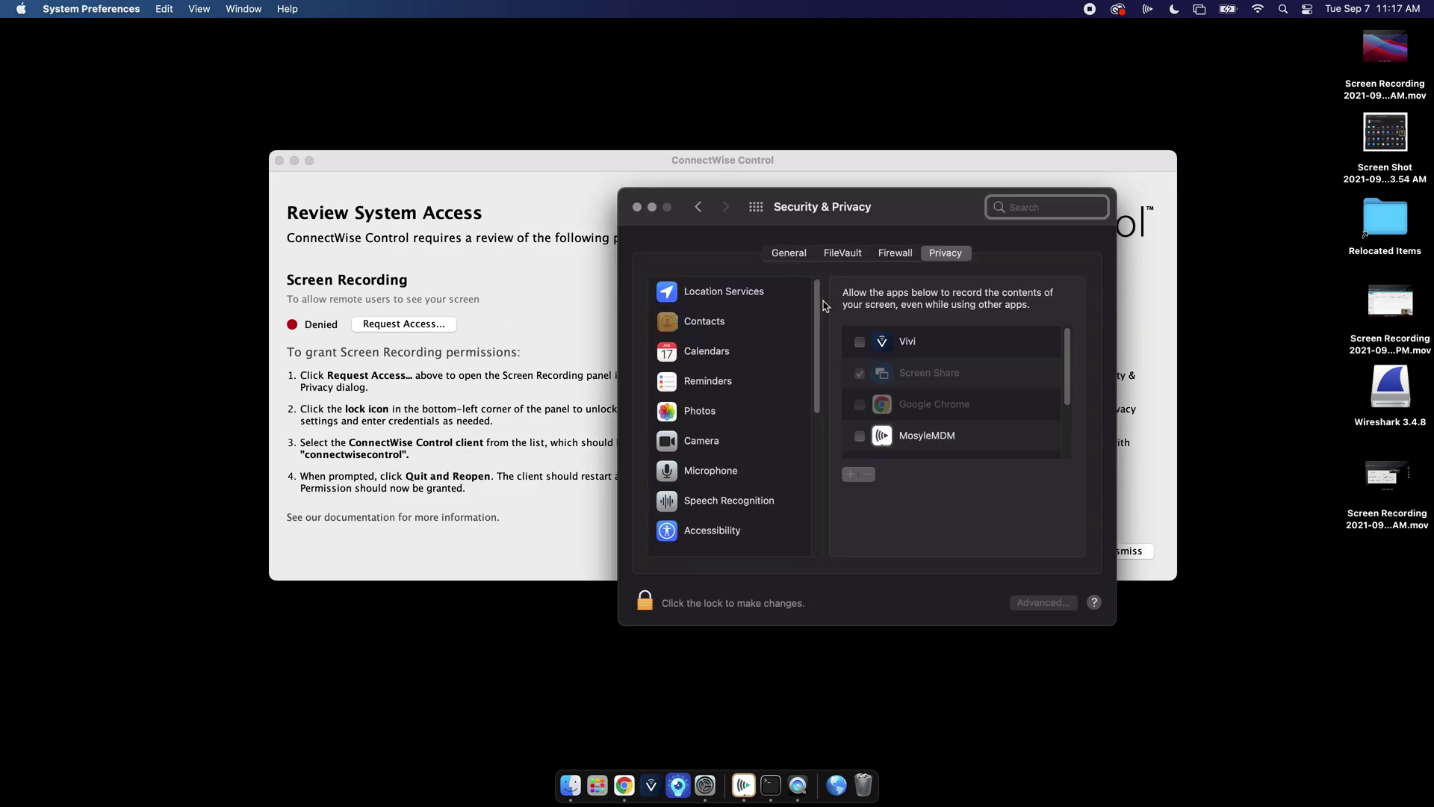
scroll(818, 319, "down", 2)
left_click_drag(818, 319, 803, 420)
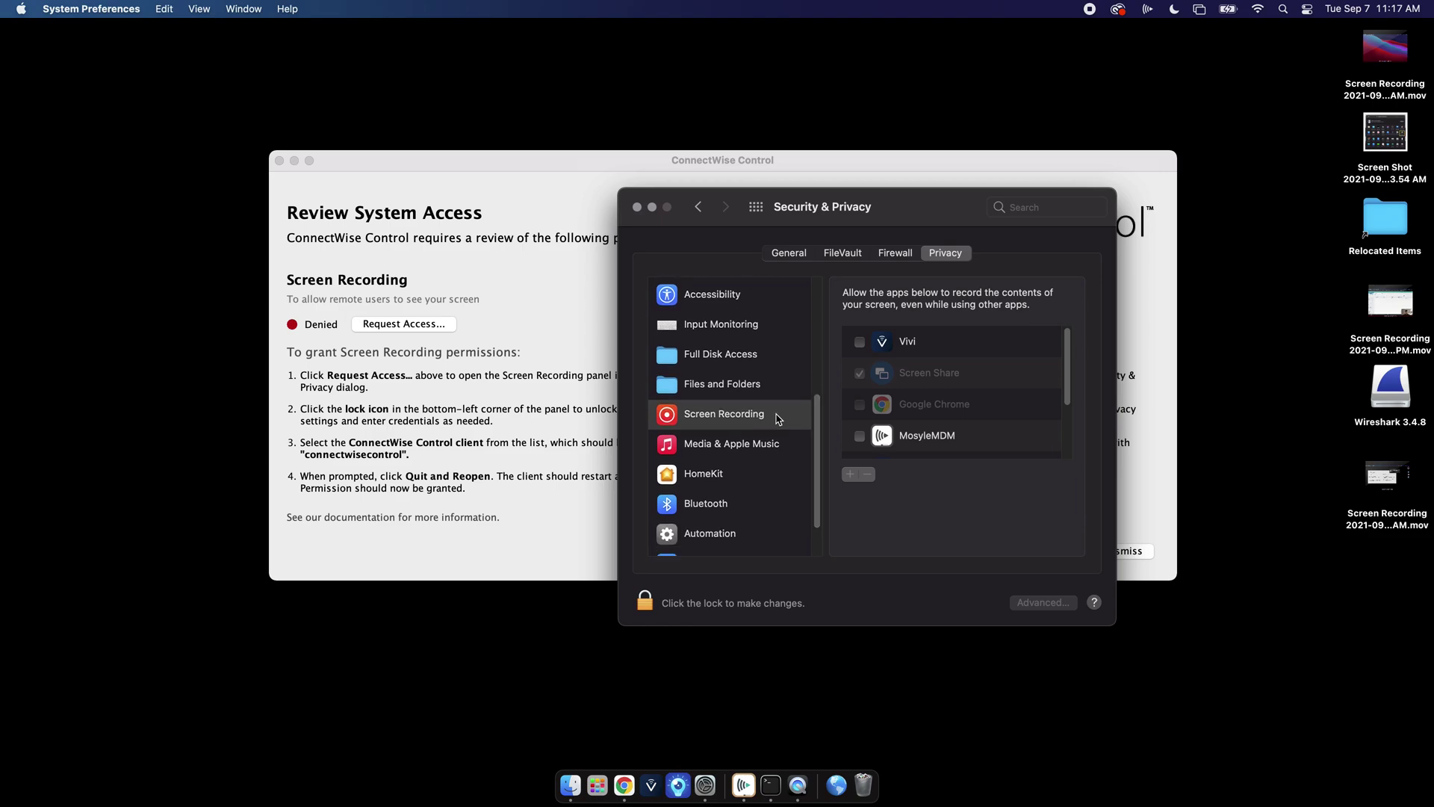
Step: Show the Screen Recording privacy list: Vivi, Screen Share, Google Chrome and MosyleMDM
left_click(778, 419)
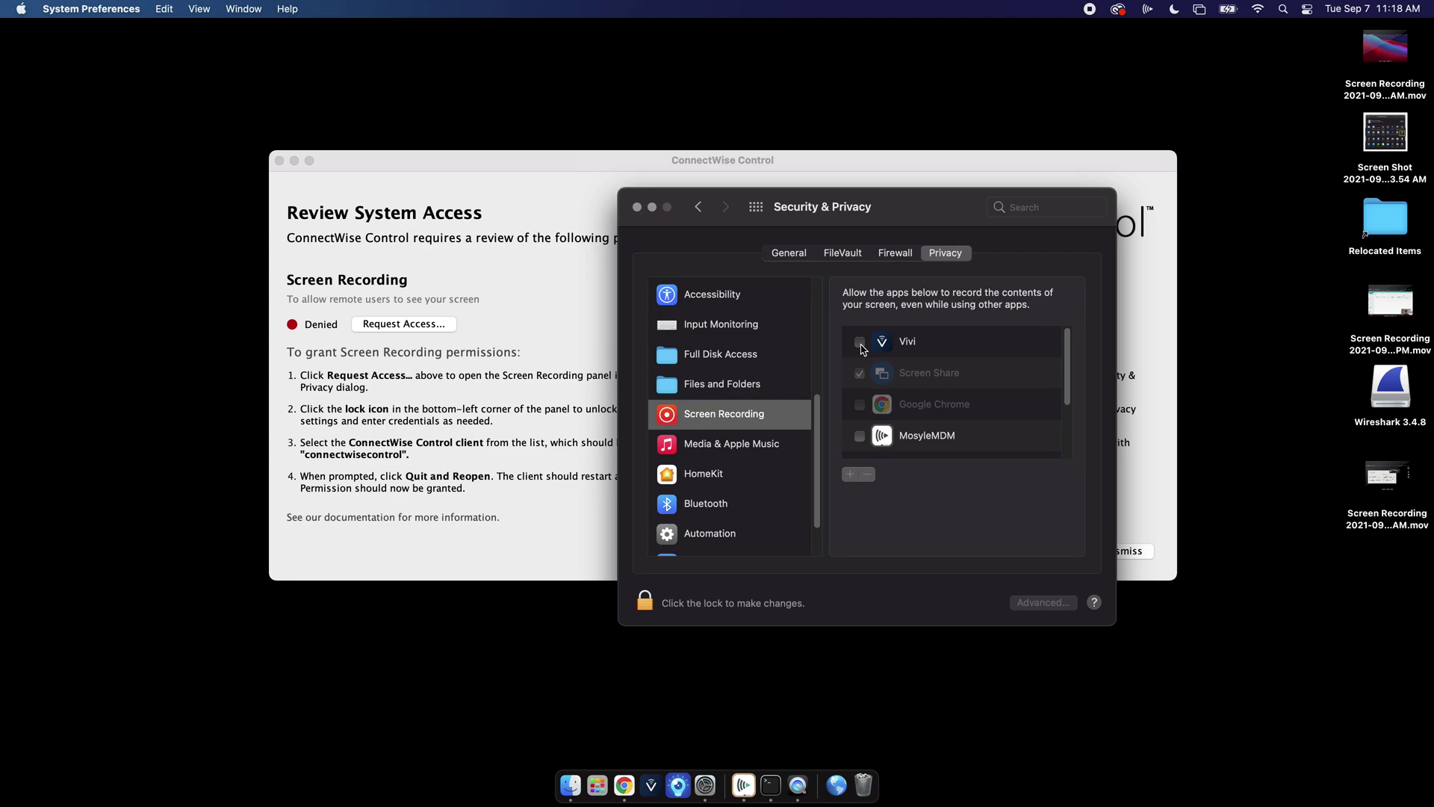
left_click_drag(1066, 356, 1068, 391)
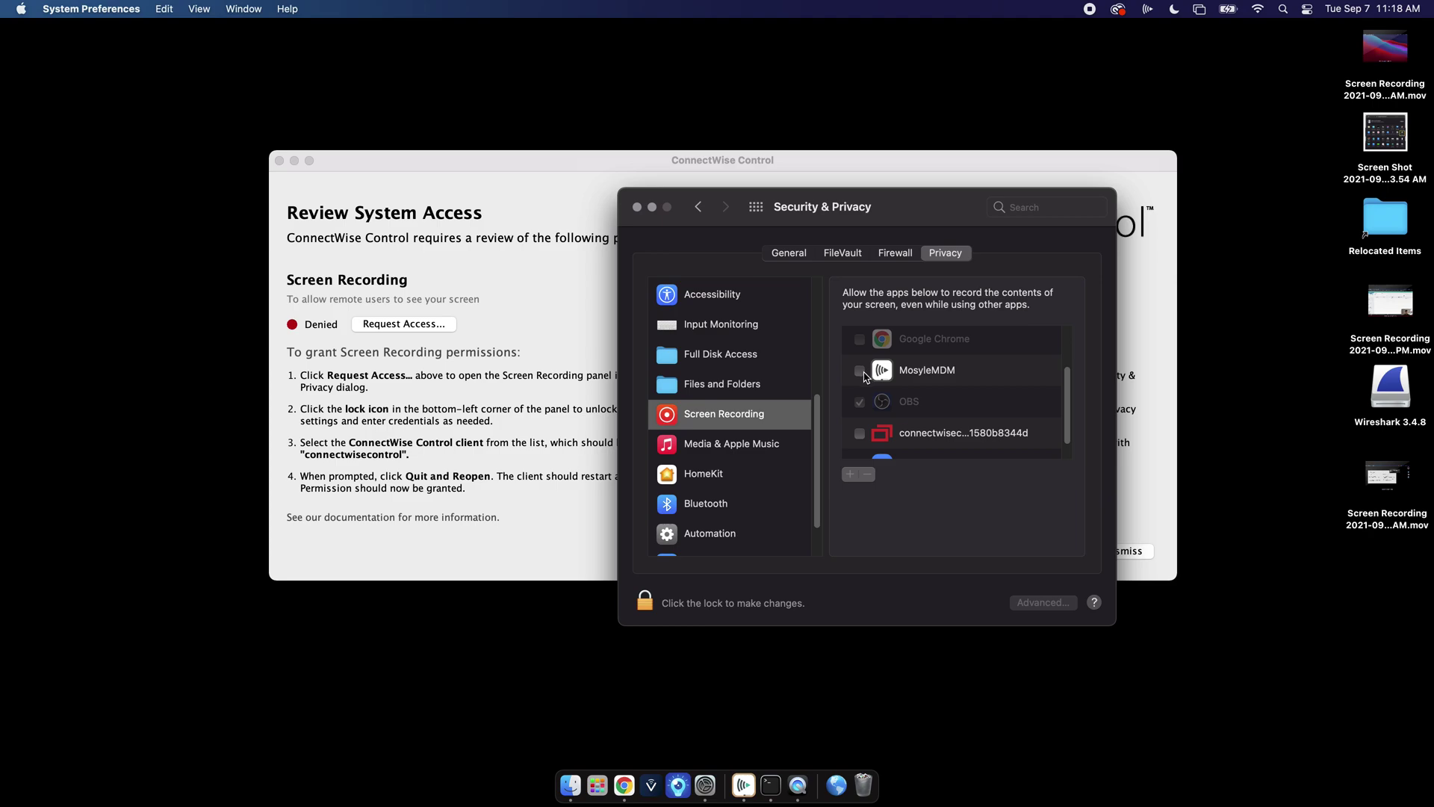
scroll(896, 403, "down", 2)
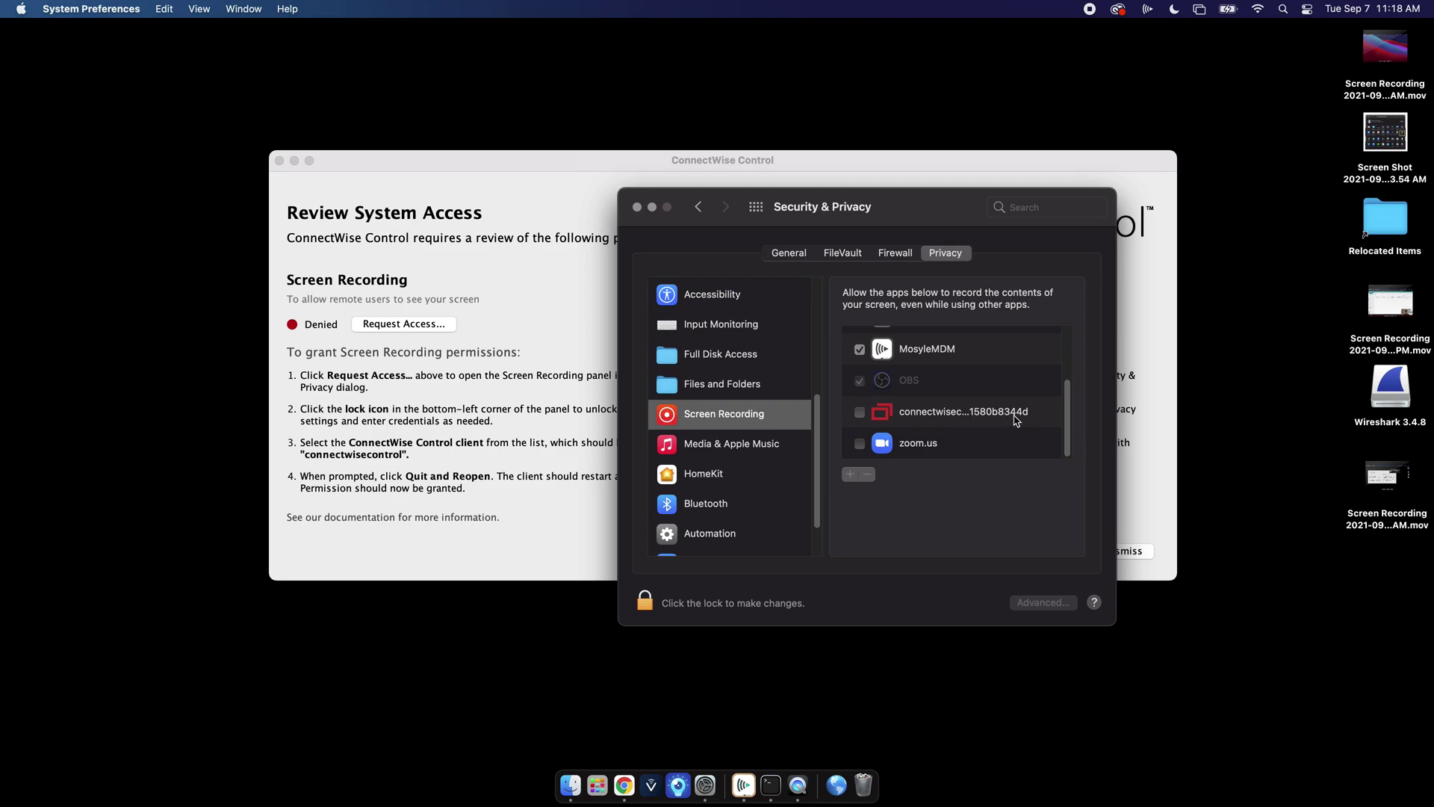
Step: Move the Security & Privacy window to a new position by its title bar
mouse_move(927, 209)
left_mouse_down()
mouse_move(763, 255)
mouse_move(988, 179)
left_mouse_up()
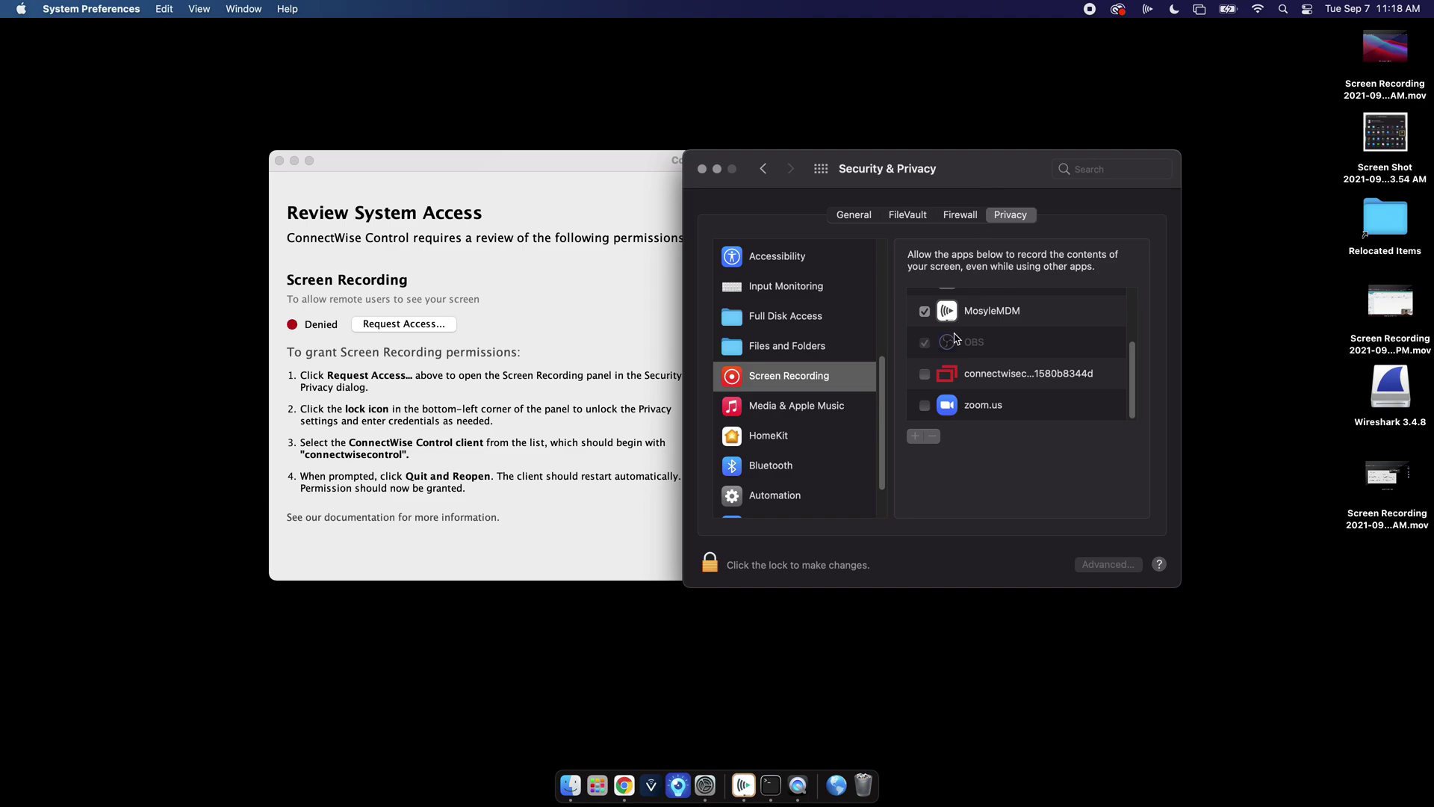
Step: Allow the ConnectWise Control client to record the screen, then quit and reopen it
left_click(925, 374)
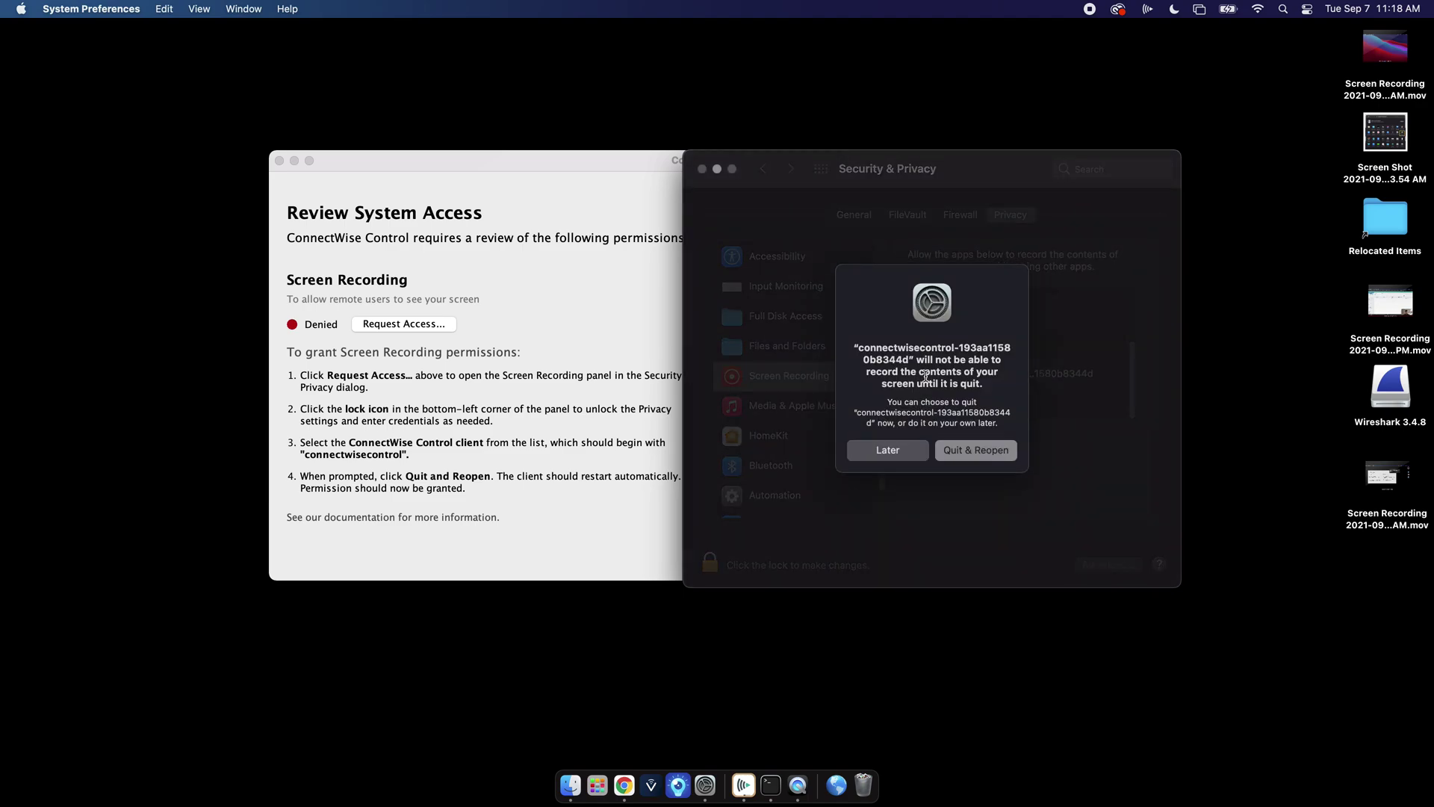
left_click(976, 450)
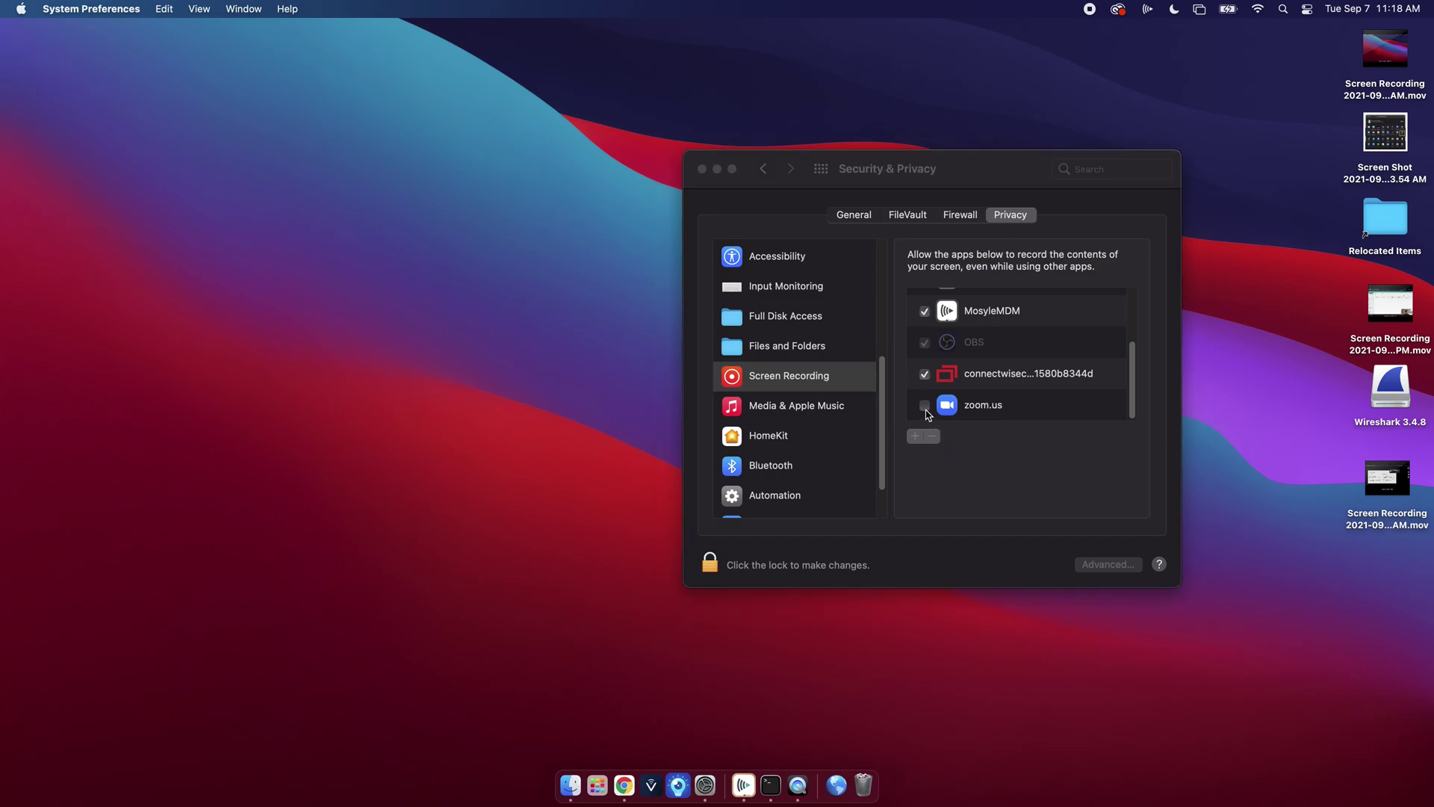
Step: Quit and reopen Google Chrome, close its New Tab window, and return to Security & Privacy
left_click(926, 410)
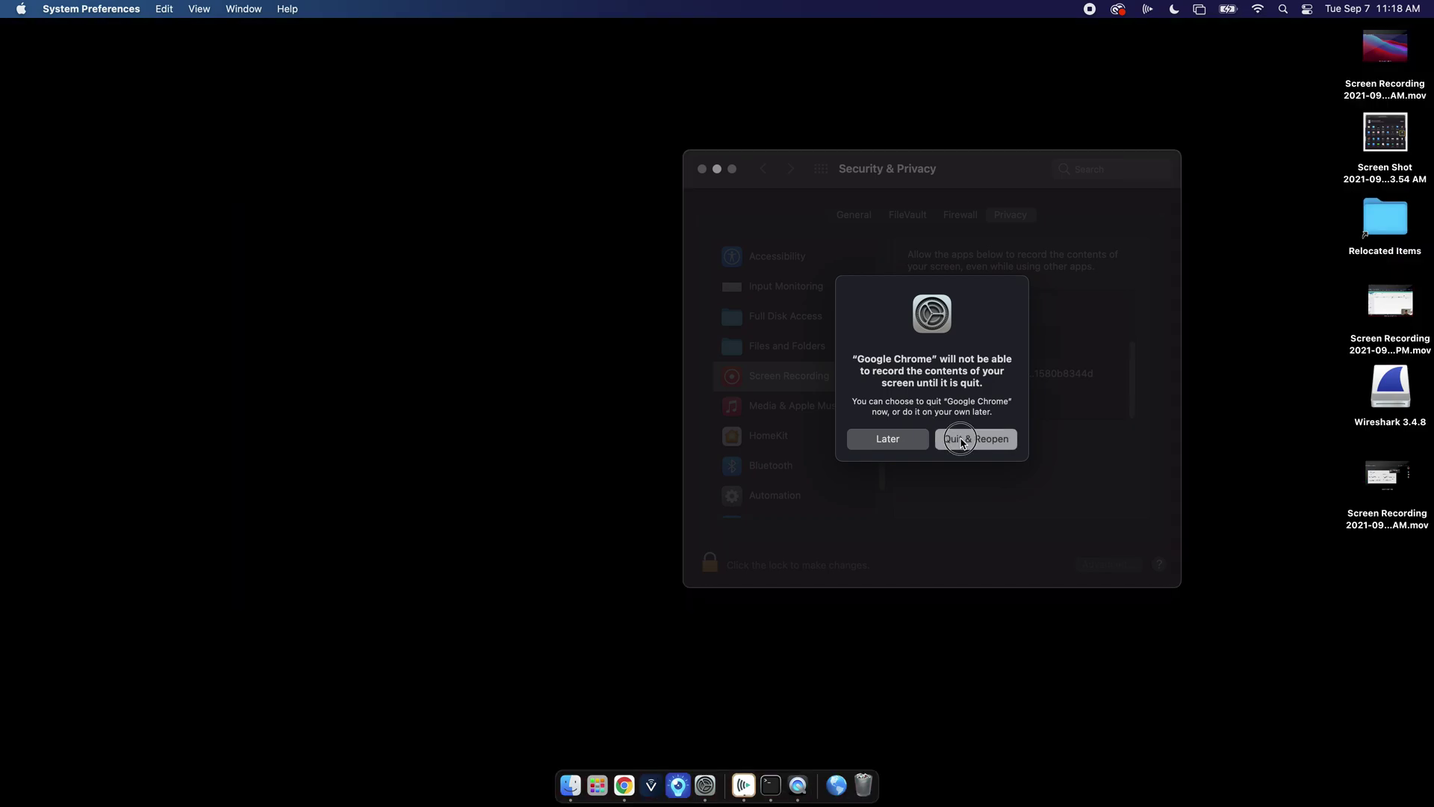
left_click(961, 440)
left_click_drag(1013, 173, 913, 173)
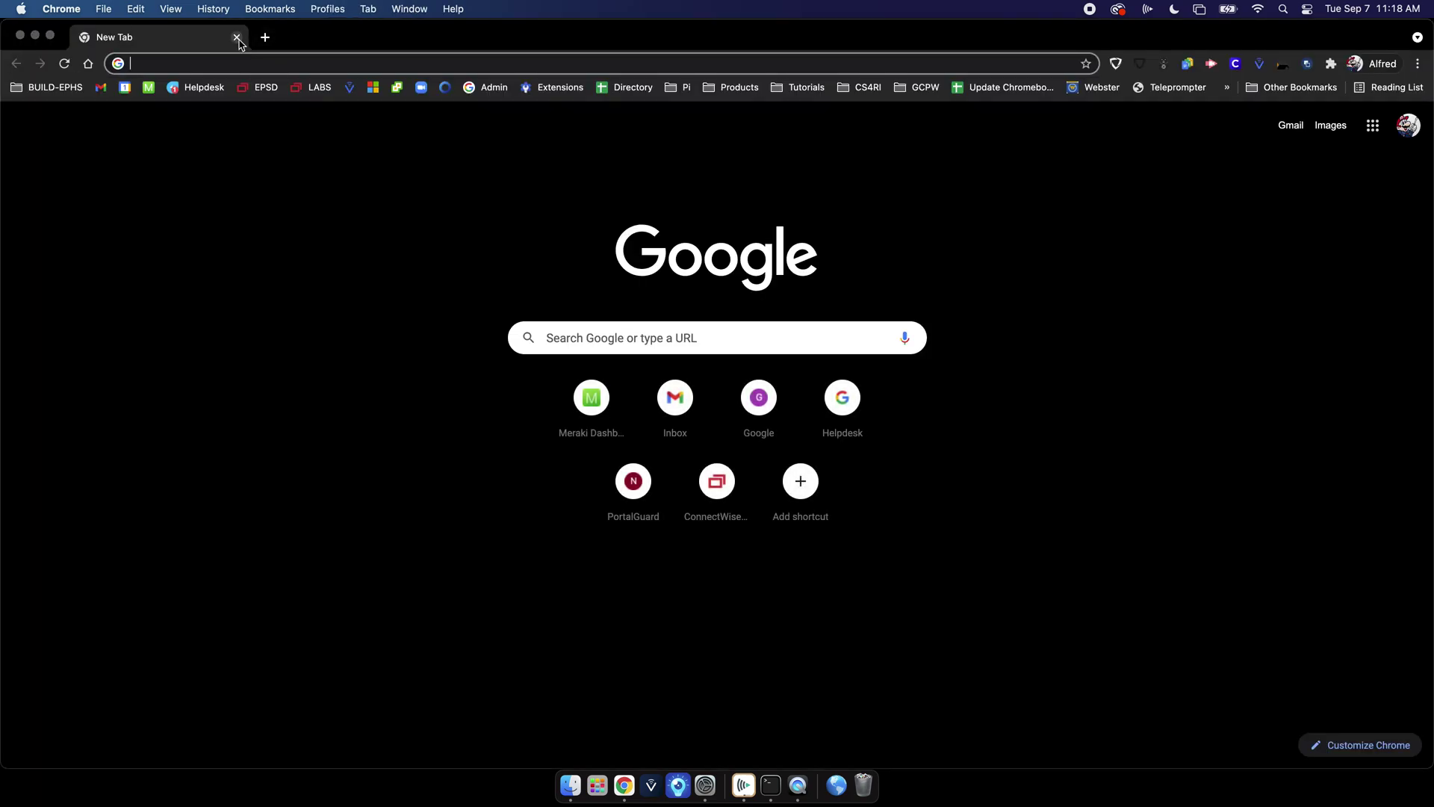
left_click(237, 37)
left_click(897, 179)
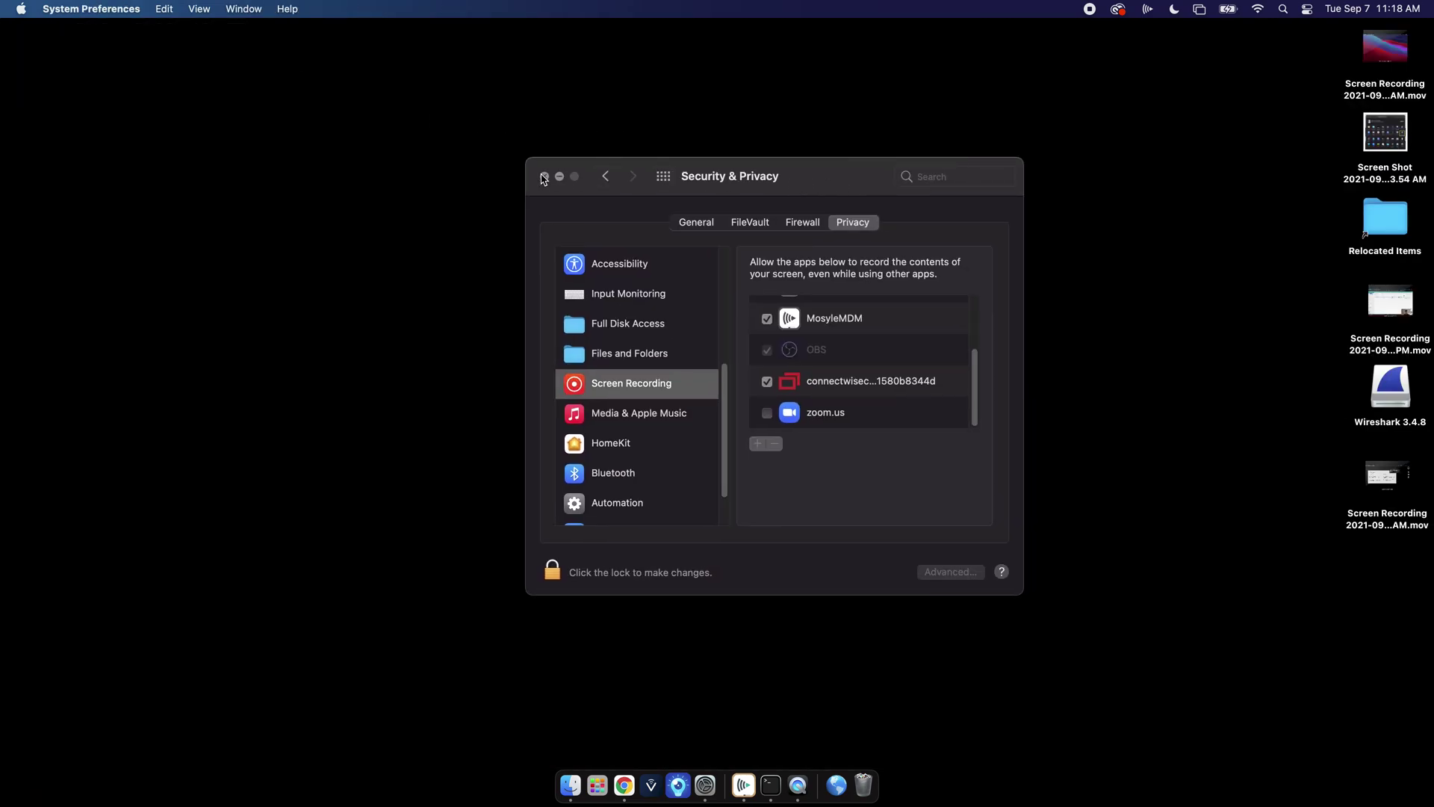